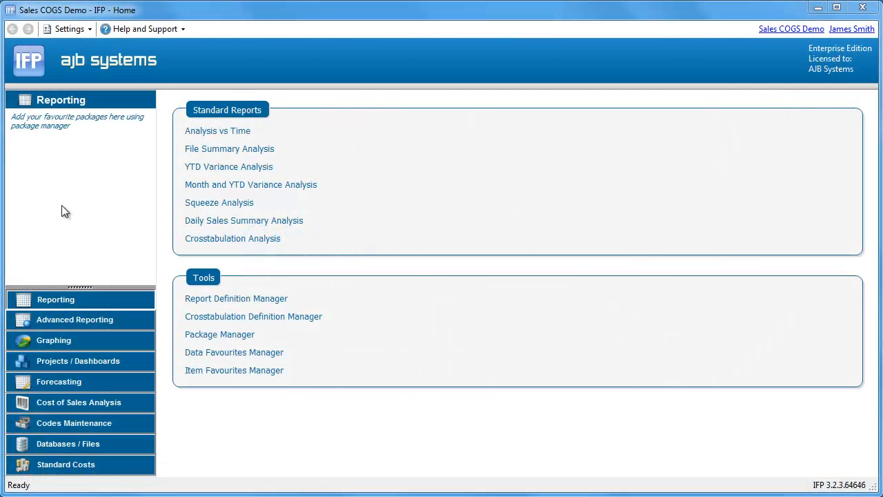
Create a project titled "Actual + Plan Analysis" with notes describing actual and planned figures for Antihistamines, Women's Health and P&L reports and dashboards.
left_click(52, 363)
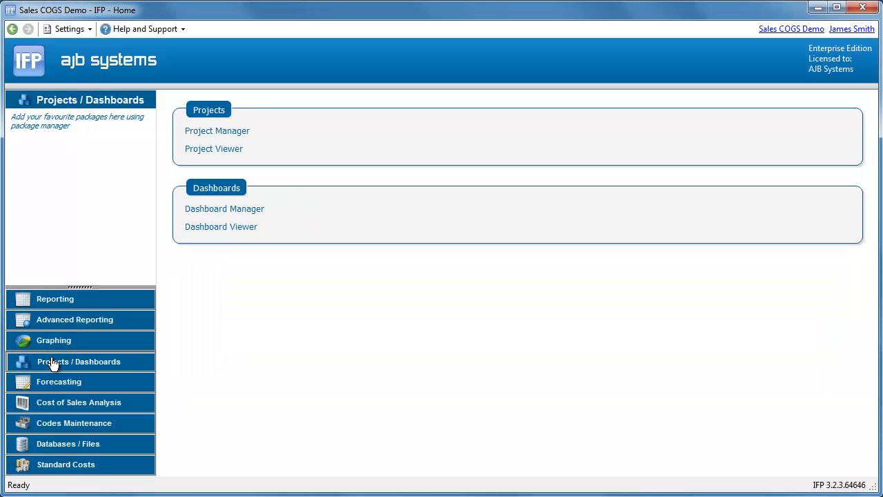
left_click(200, 133)
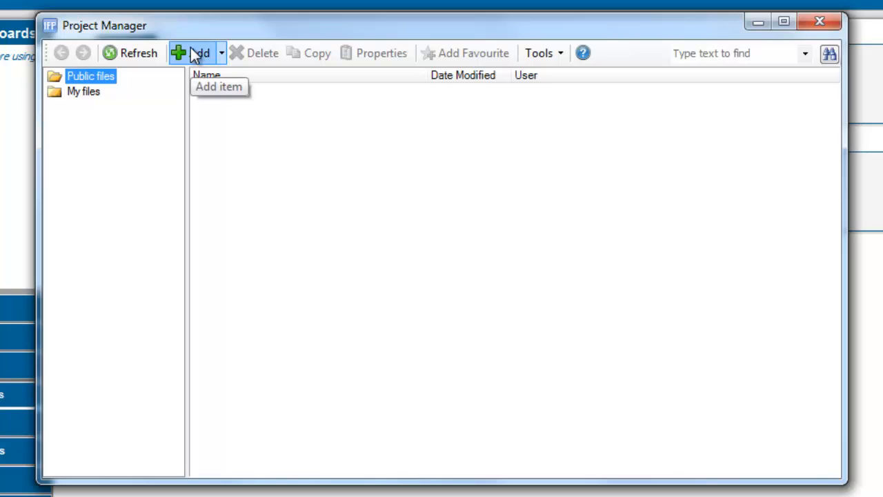
left_click(191, 52)
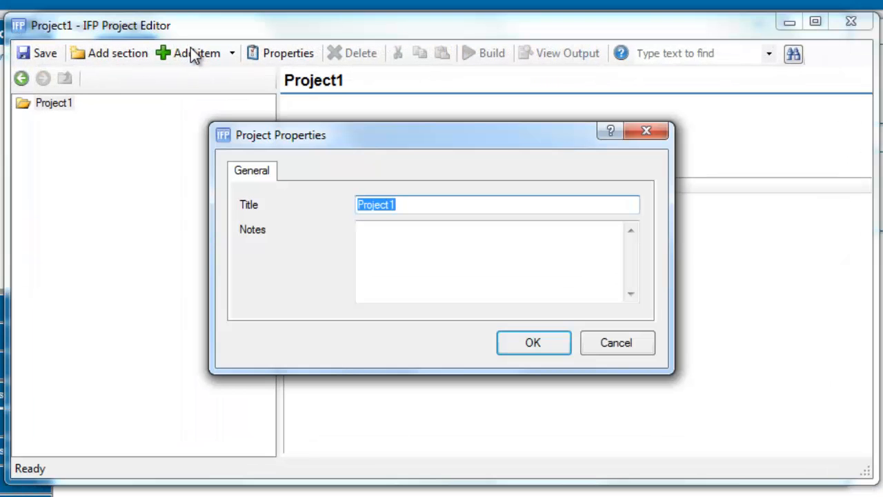
type("Actual + Plan Analysis")
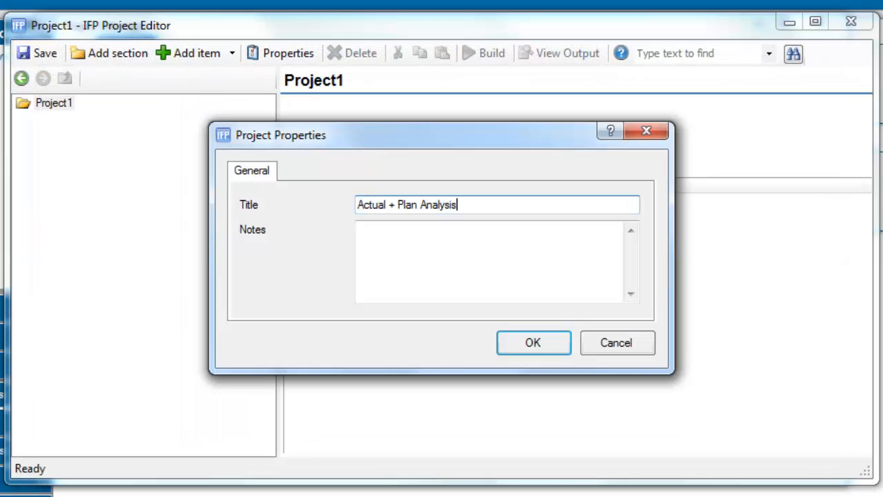
key("Tab")
type("This project shows actual and planned figures at the current moment in time for a range of Antihistamines, Women's Health and P&L reports and dashboards.")
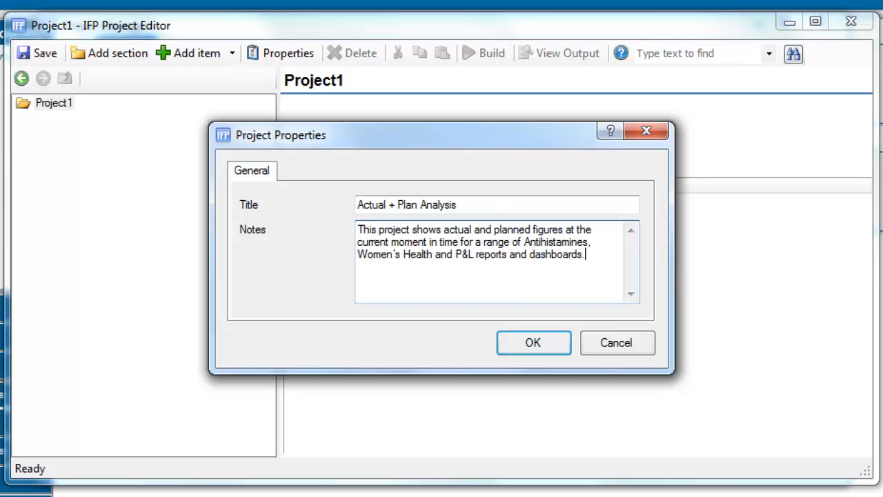
left_click(509, 352)
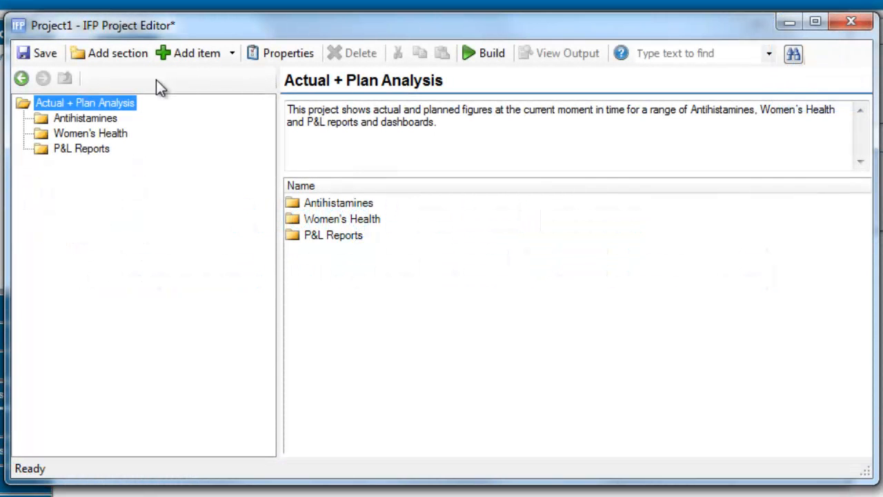
Start a new report package item in the Antihistamines section and browse its package files of type File Summary Analysis.
left_click(98, 117)
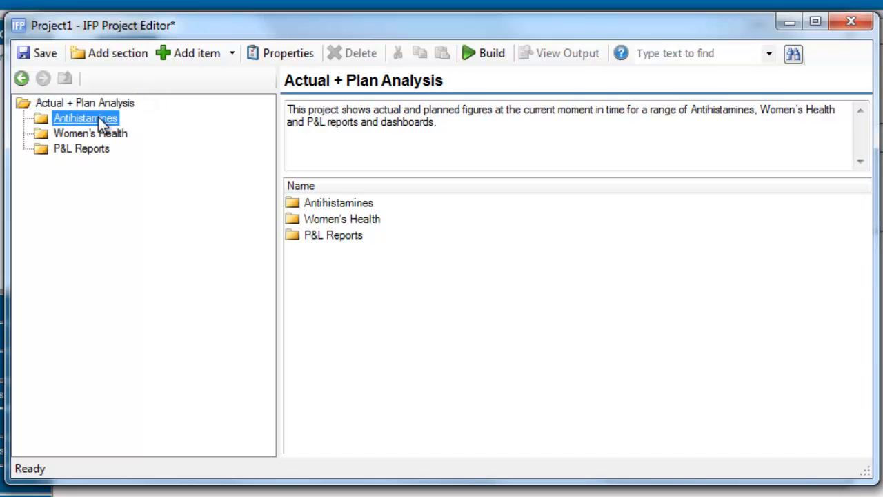
left_click(196, 60)
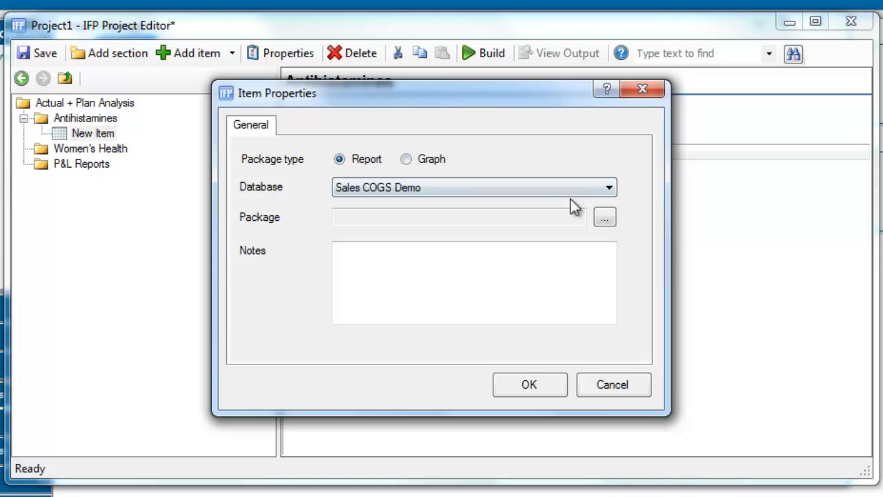
left_click(612, 219)
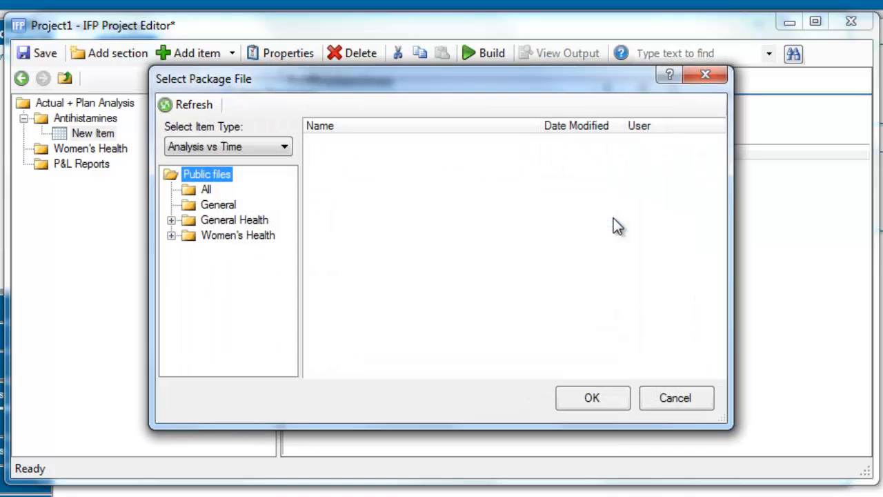
left_click(269, 149)
left_click(266, 173)
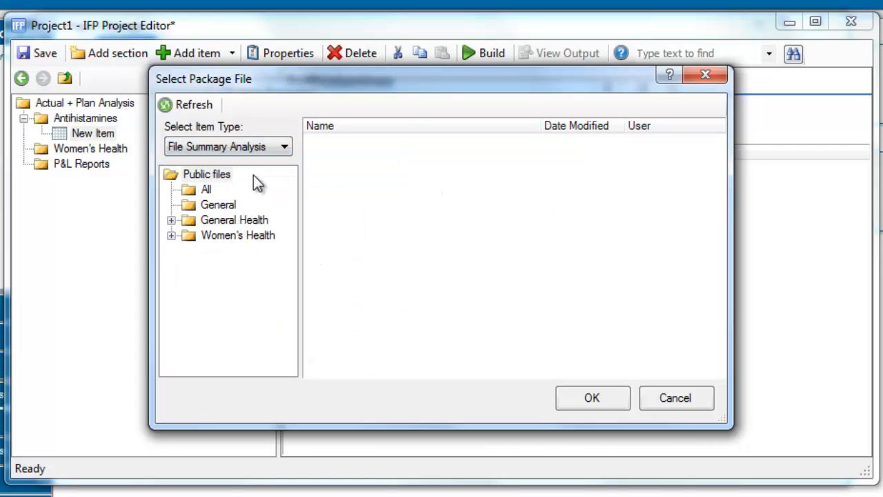
Assign the Antihistamines Actuals YTD by Brand vs Plan package from General Health\Antihistamines to the item, keeping the Sales COGS Demo database.
left_click(171, 220)
left_click(208, 235)
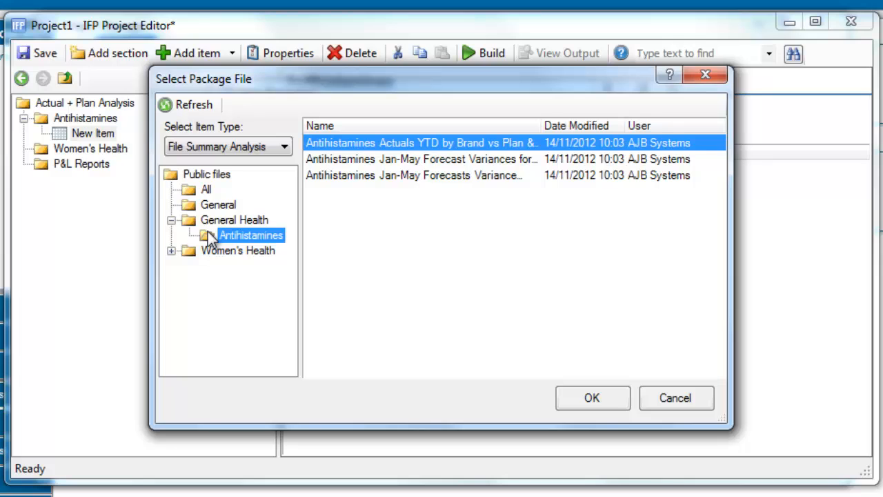
left_click(420, 145)
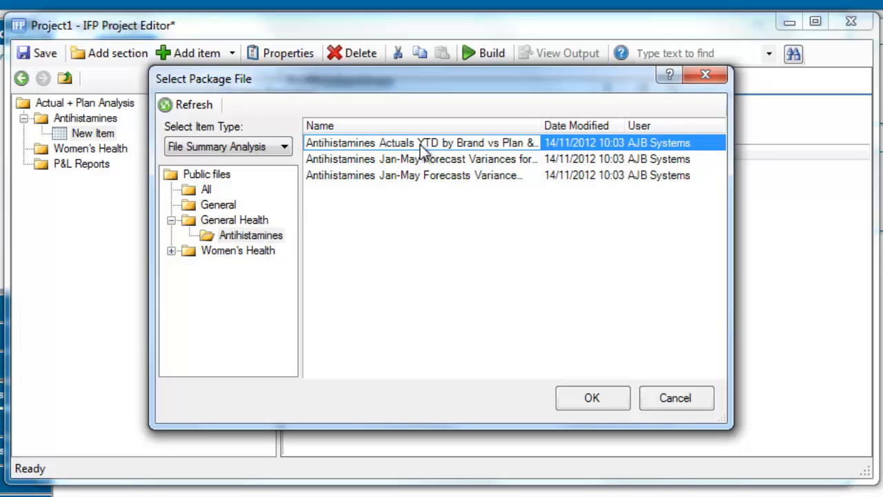
left_click(580, 390)
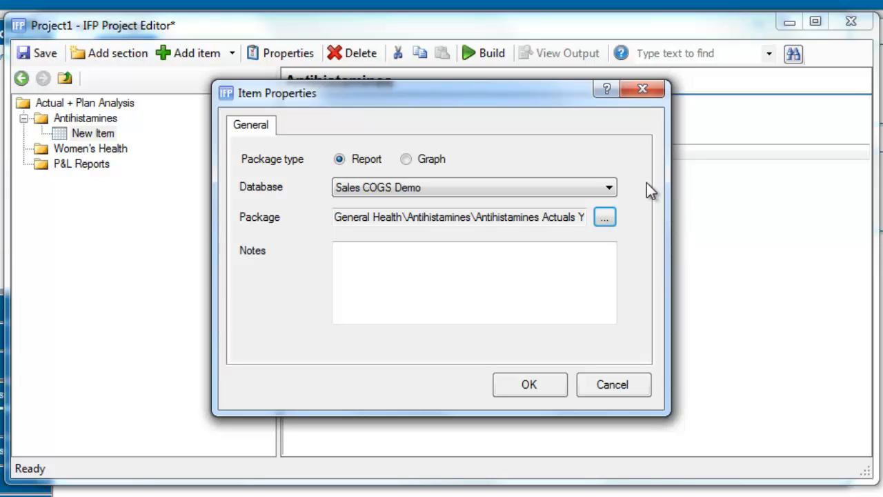
left_click(610, 191)
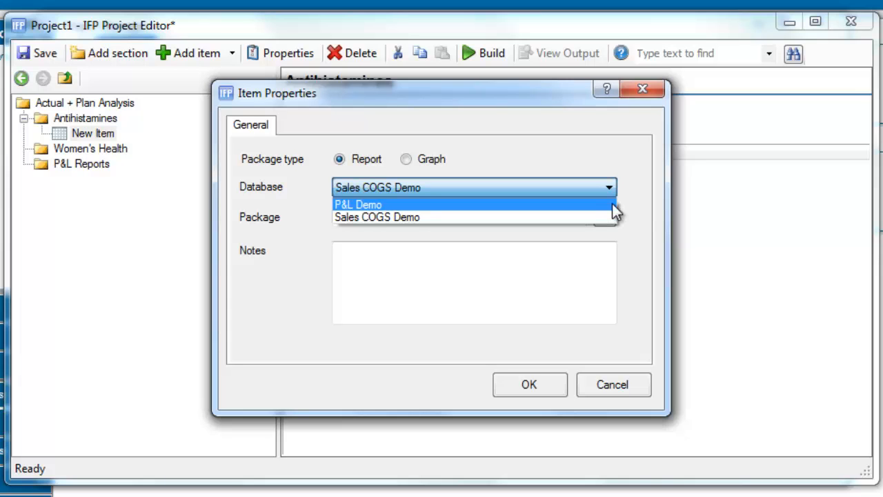
left_click(637, 201)
left_click(559, 387)
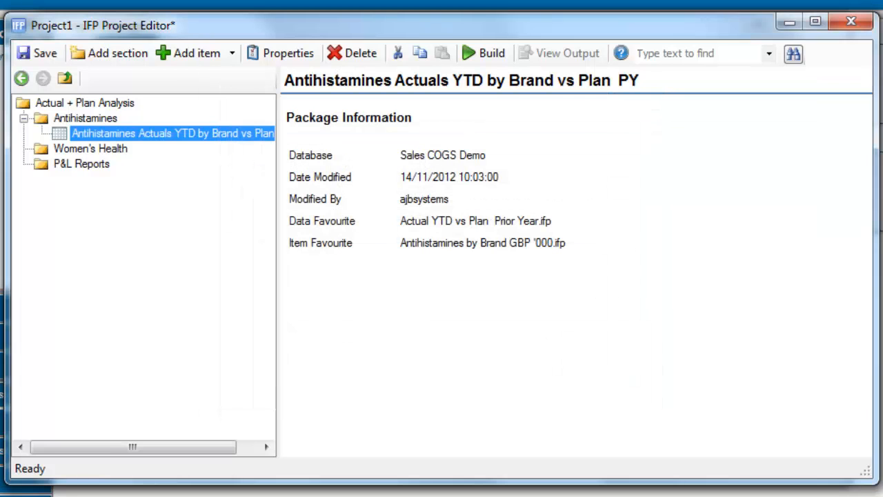
Add the WH Plan Dashboard from the public Women's Health folder to the project's Women's Health section and save the project.
left_click(66, 149)
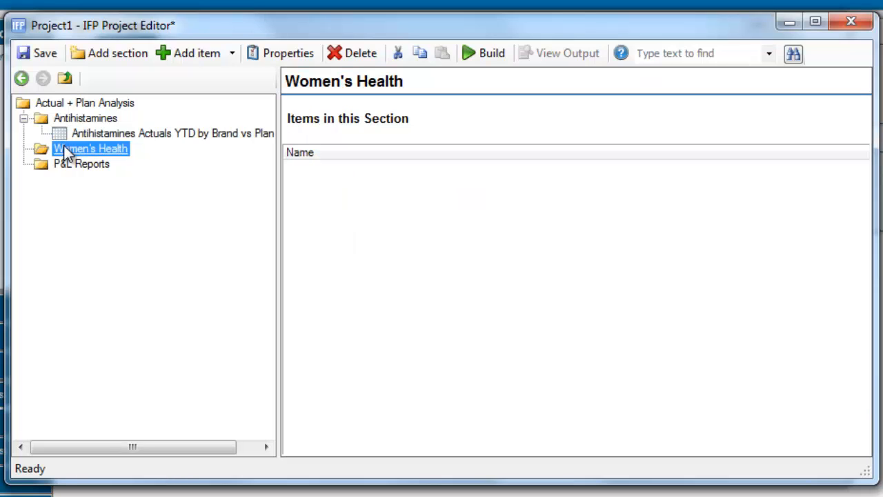
left_click(234, 54)
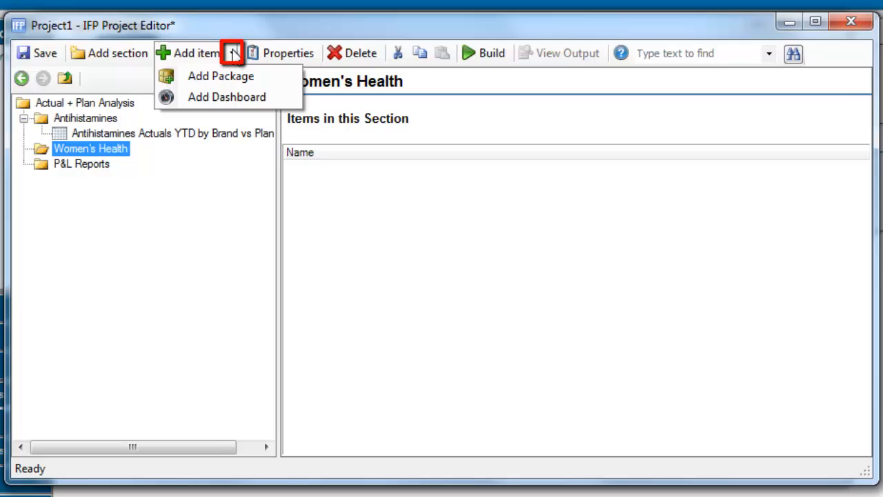
left_click(224, 100)
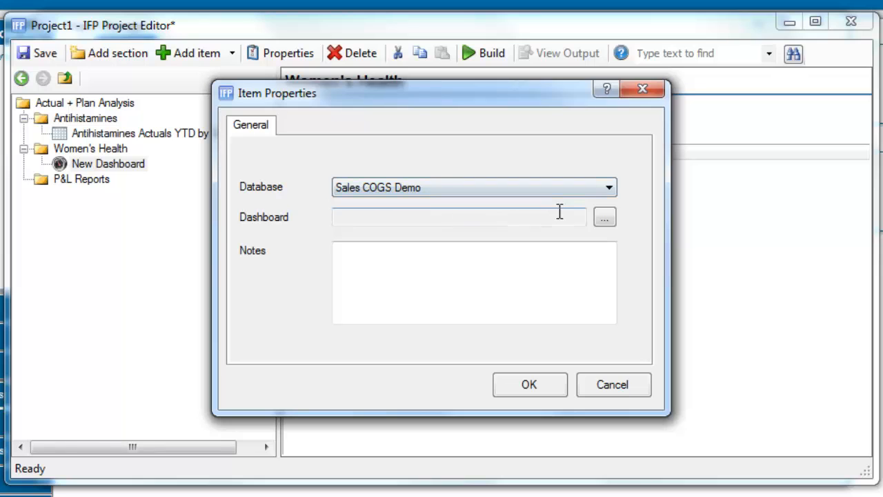
left_click(603, 218)
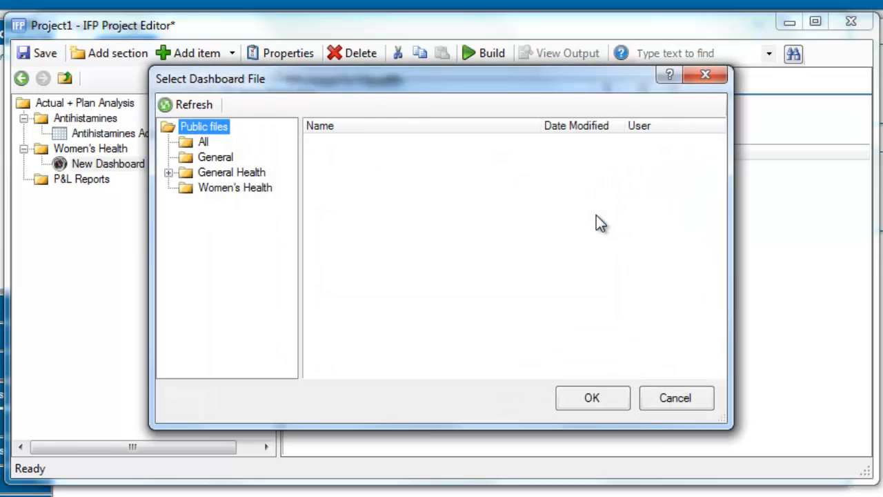
left_click(265, 184)
left_click(352, 144)
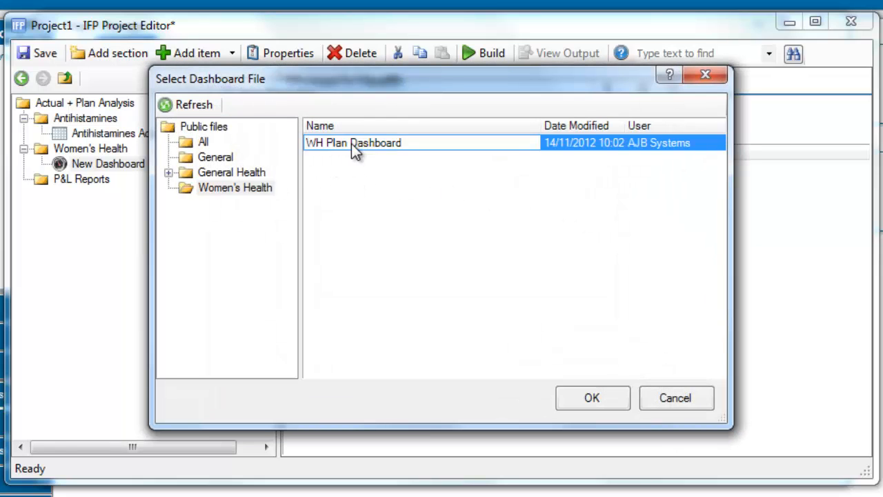
left_click(595, 399)
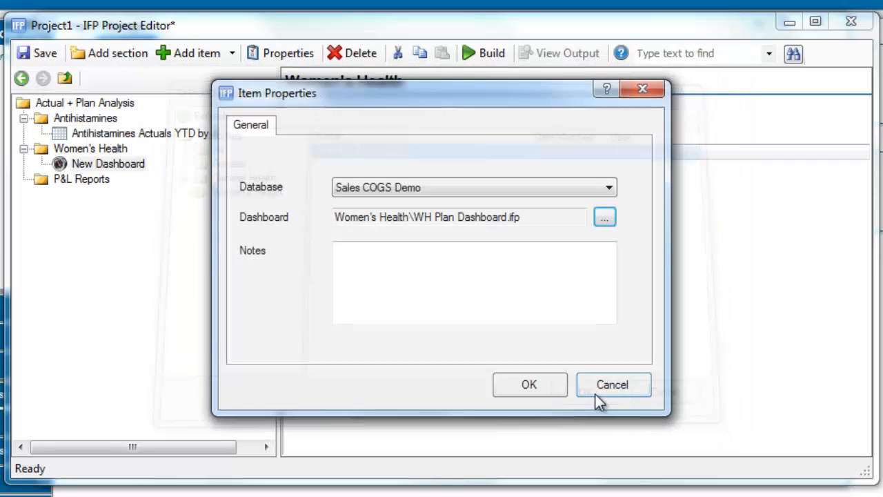
left_click(557, 384)
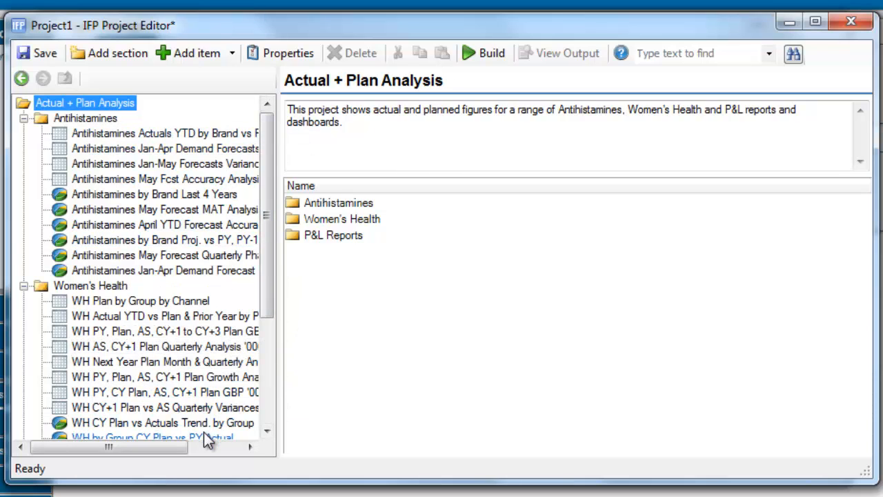
left_click(44, 53)
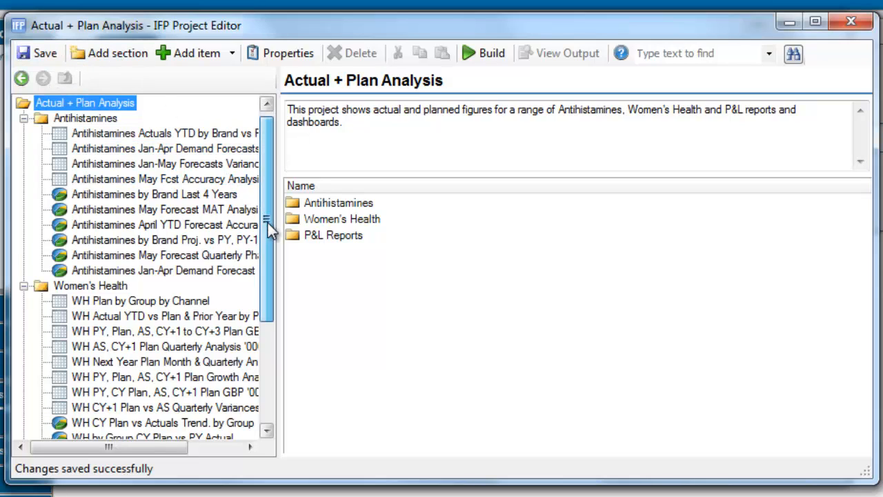
Move WH Plan Dashboard to the start of the Women's Health section and try to delete the WH Plan by Group by Channel report.
left_click_drag(270, 231, 276, 283)
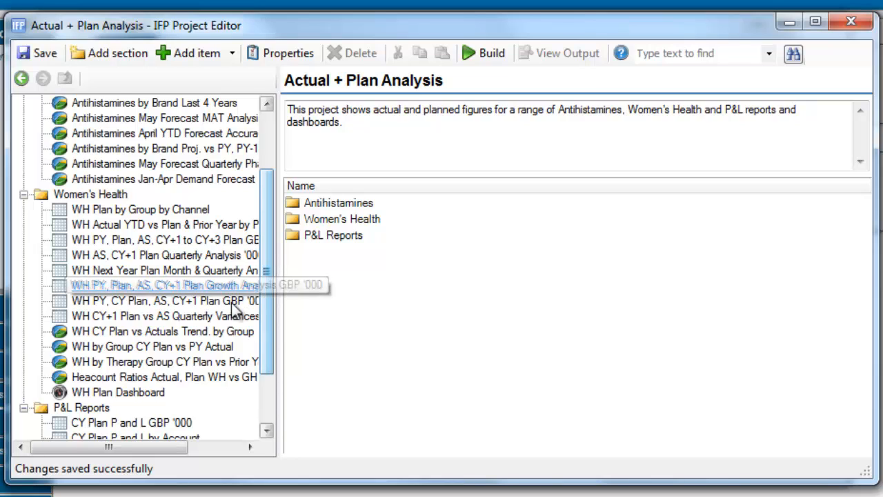
left_click(140, 393)
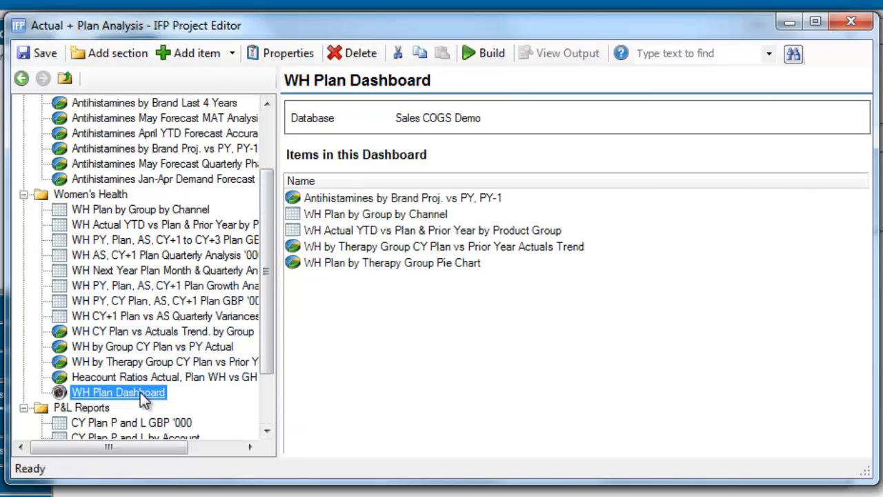
left_click_drag(140, 392, 140, 205)
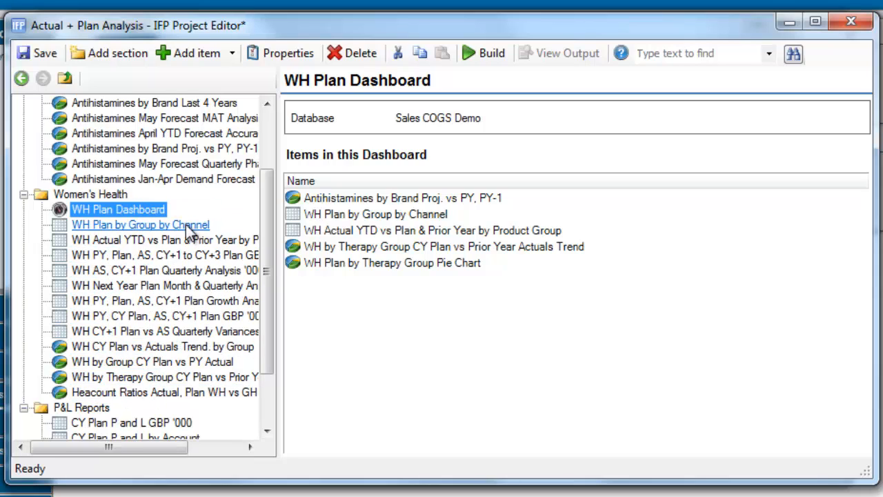
left_click(185, 224)
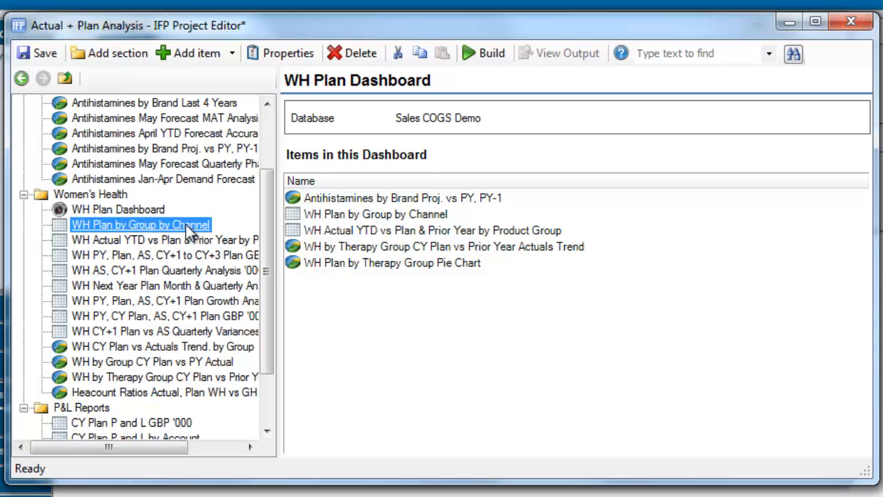
left_click(349, 55)
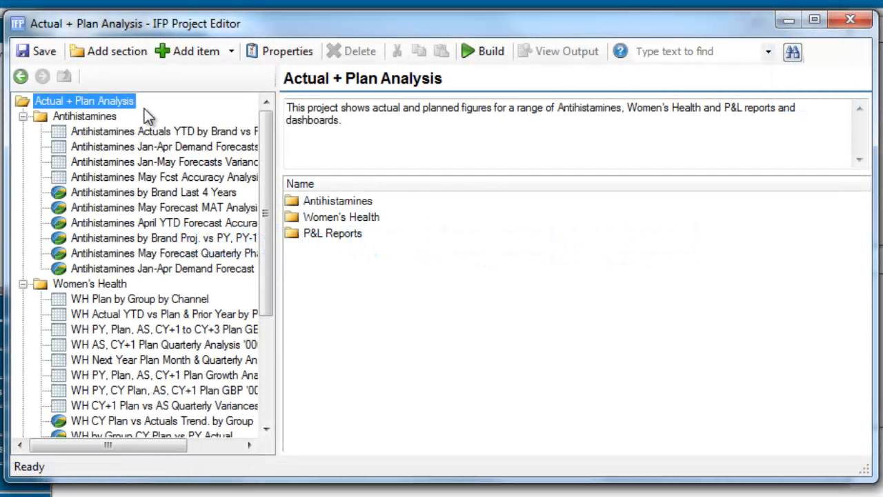
Build the project as the single file Actual + Plan Analysis.ifpp, with the project opening when the build completes.
left_click(470, 58)
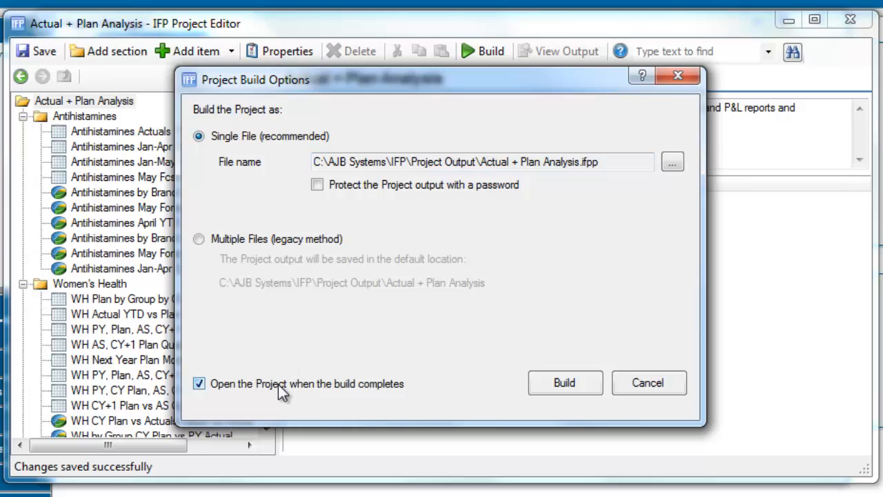
left_click(545, 384)
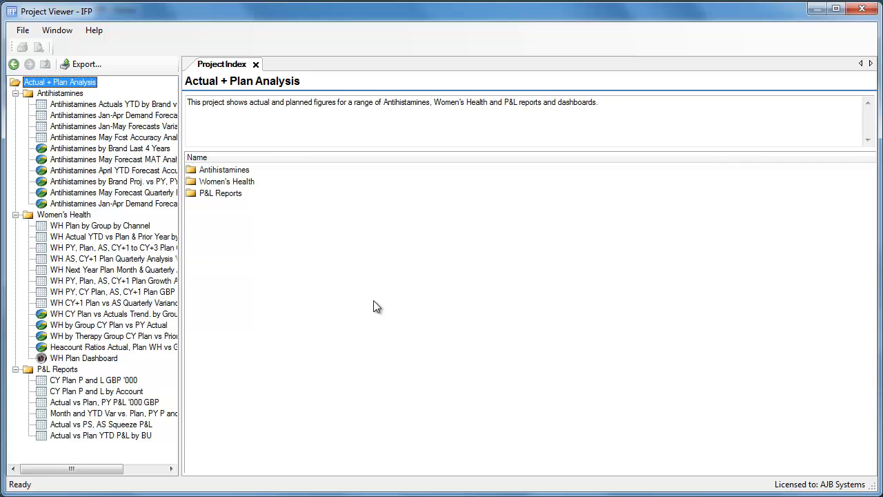
View the Antihistamines Jan-May variance report, the April YTD accuracy and Jan-Apr demand graphs, and the WH CY Plan vs Actuals Trend graph.
left_click(142, 126)
left_click(127, 172)
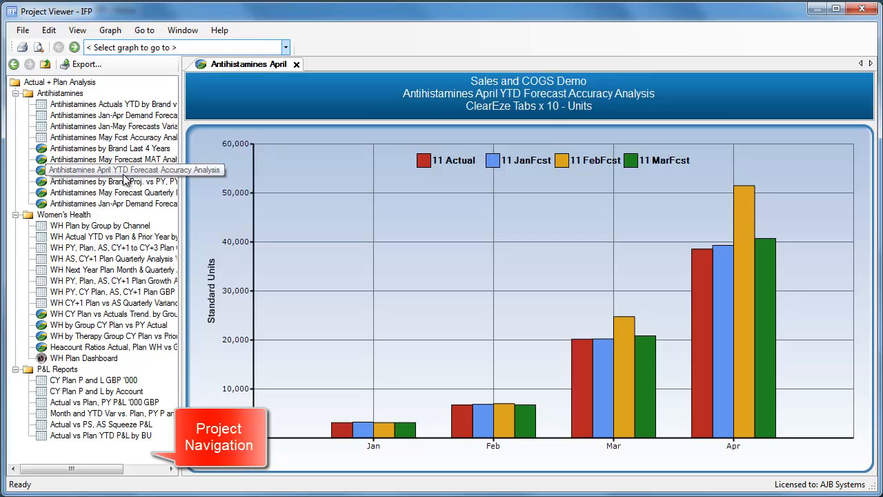
left_click(118, 204)
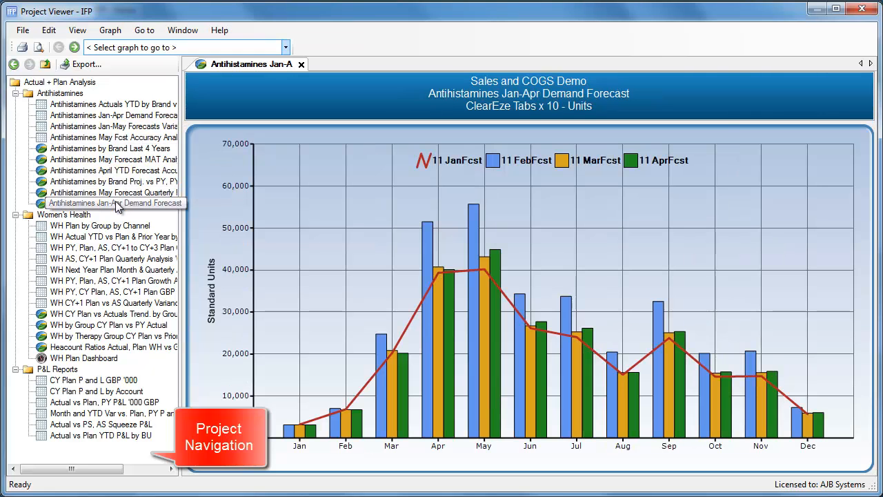
left_click(80, 315)
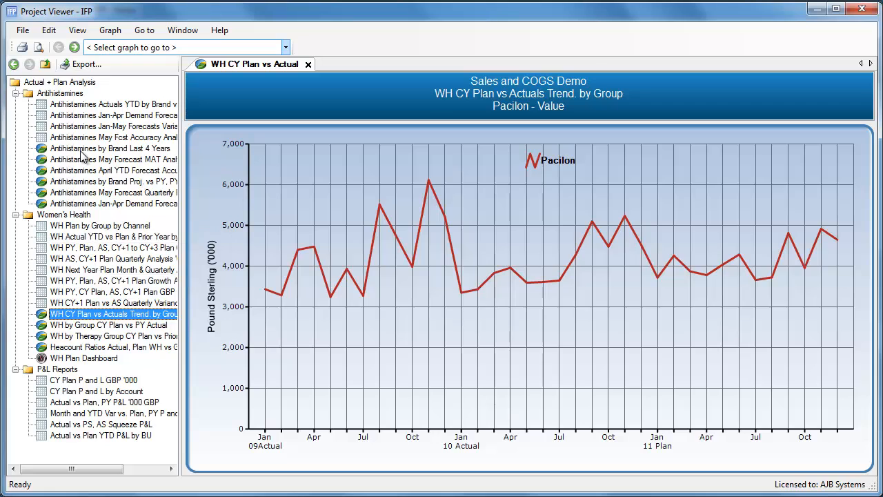
Page through the product groups of the WH CY Plan vs Actuals Trend graph, then show the IVF - Value graph.
left_click(78, 51)
left_click(78, 51)
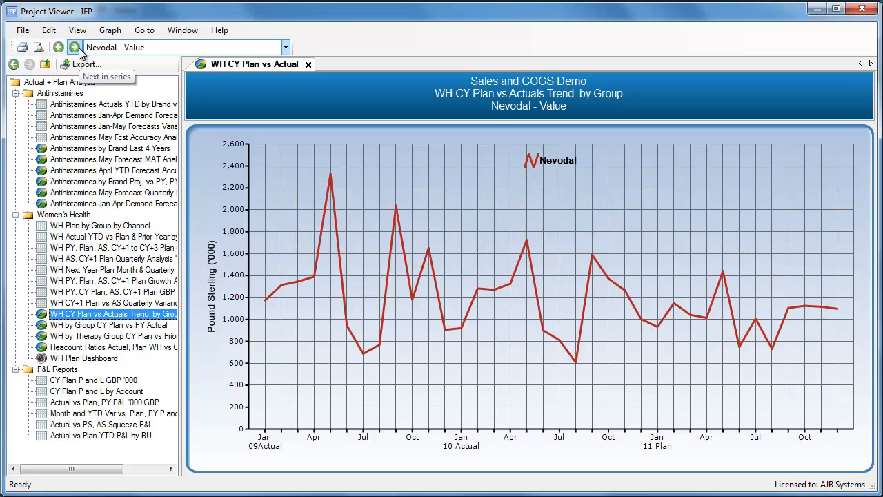
left_click(79, 52)
left_click(129, 48)
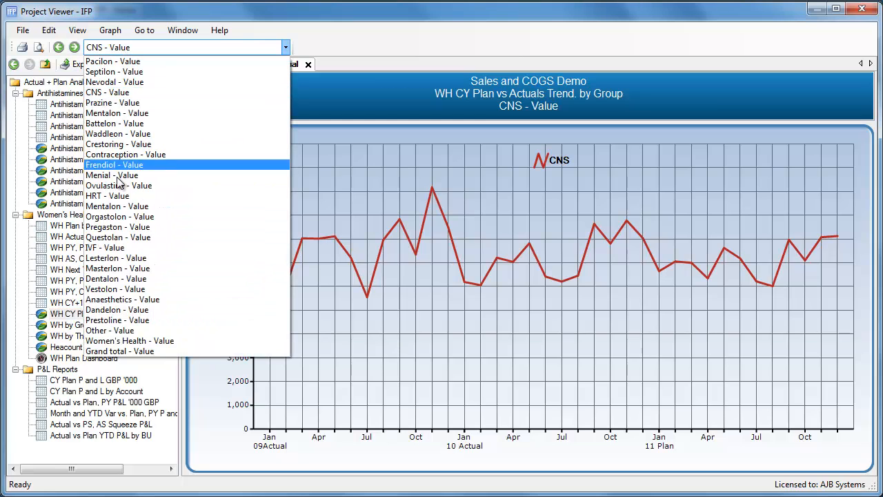
left_click(107, 248)
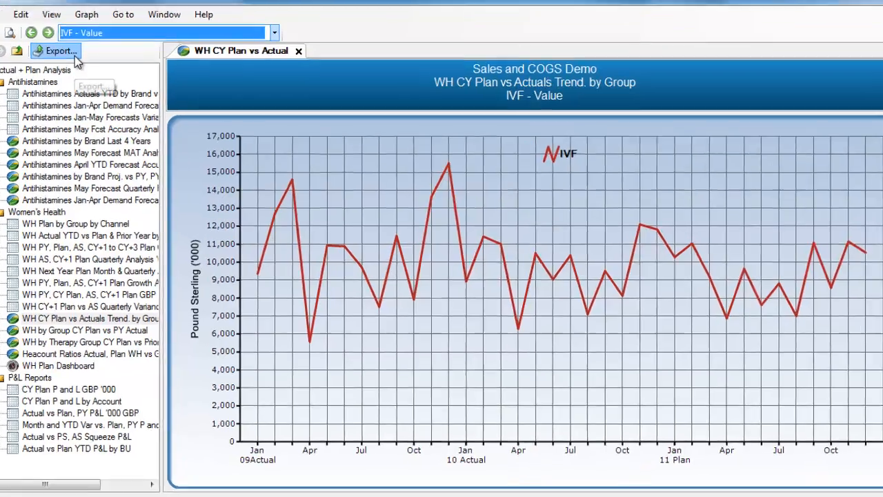
Export all the project's reports to the Excel workbook Actual + Plan Analysis Export in Public Documents, opening the workbook when done.
left_click(75, 57)
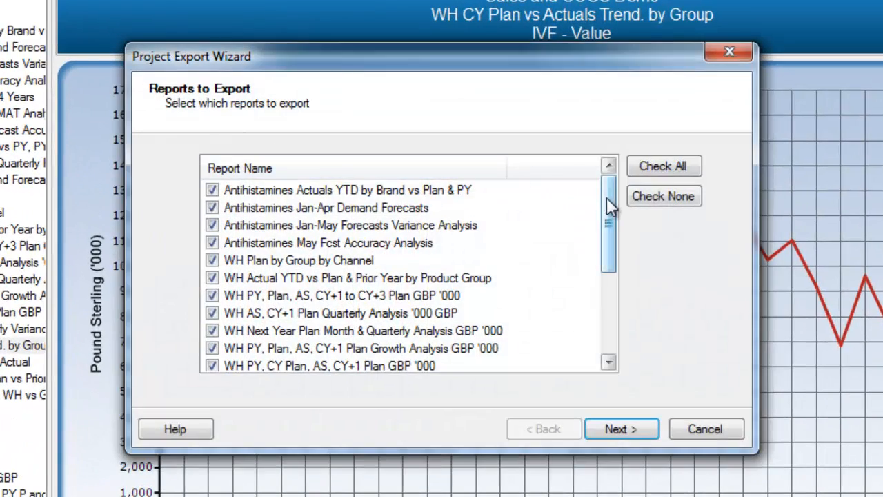
left_click_drag(607, 197, 604, 285)
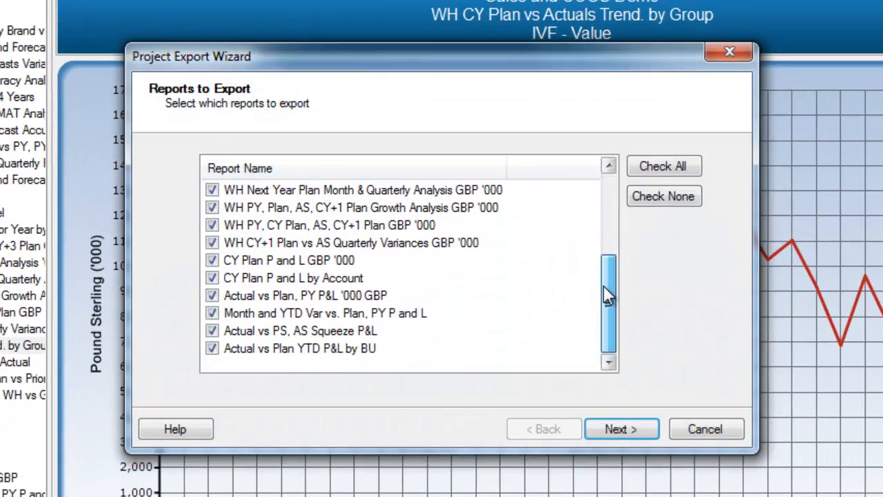
left_click(604, 432)
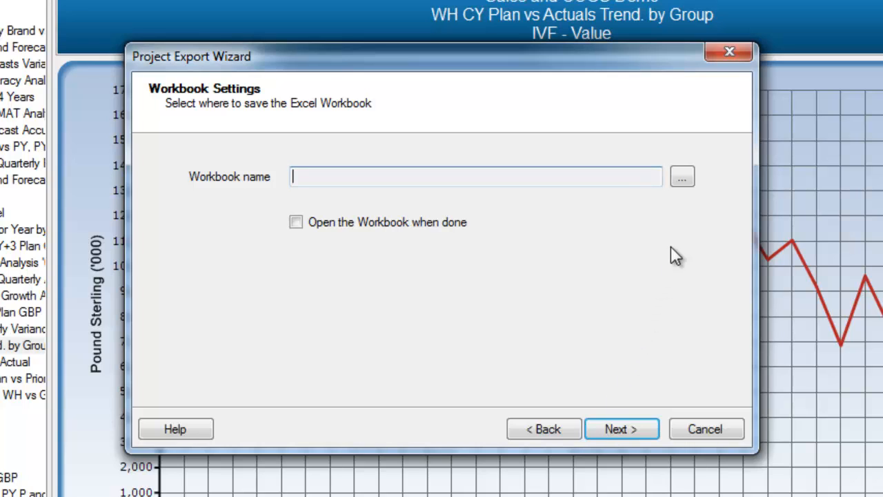
left_click(688, 181)
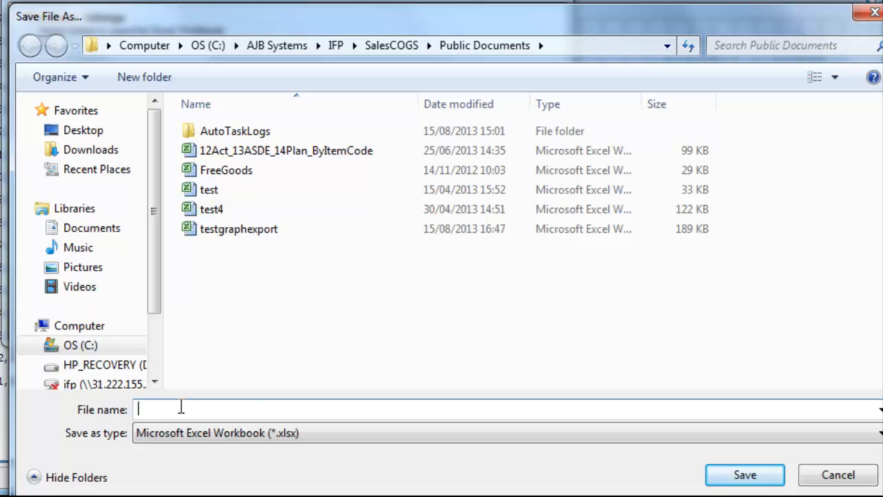
type("Actual + Plan Analysis Export")
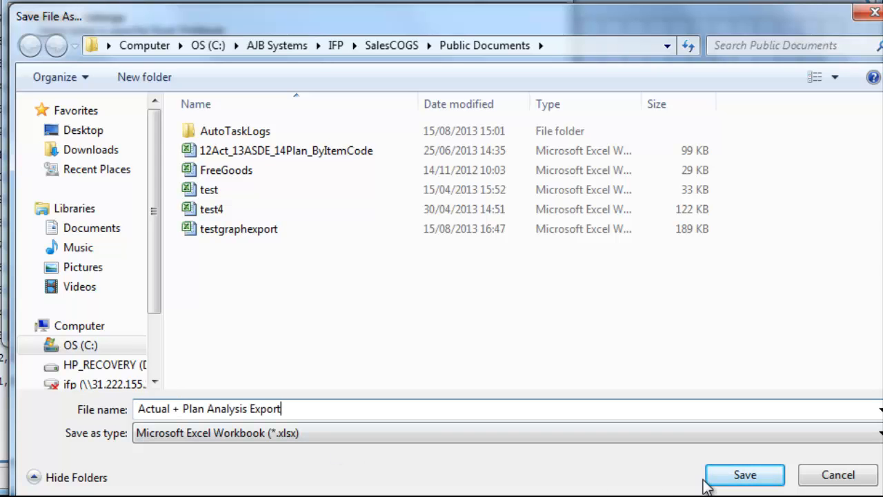
left_click(745, 475)
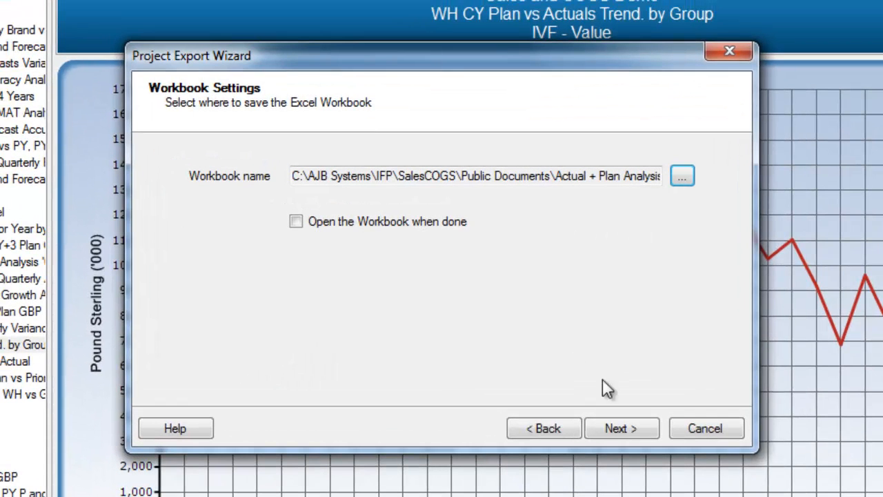
left_click(421, 221)
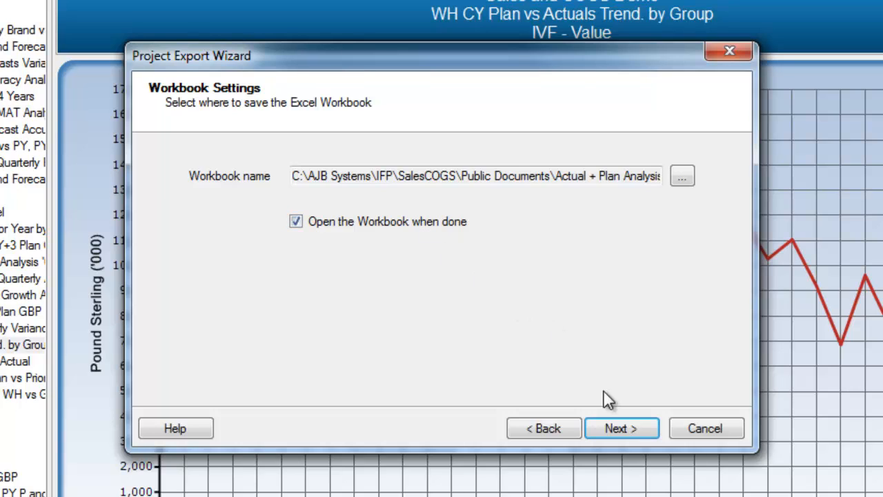
left_click(604, 426)
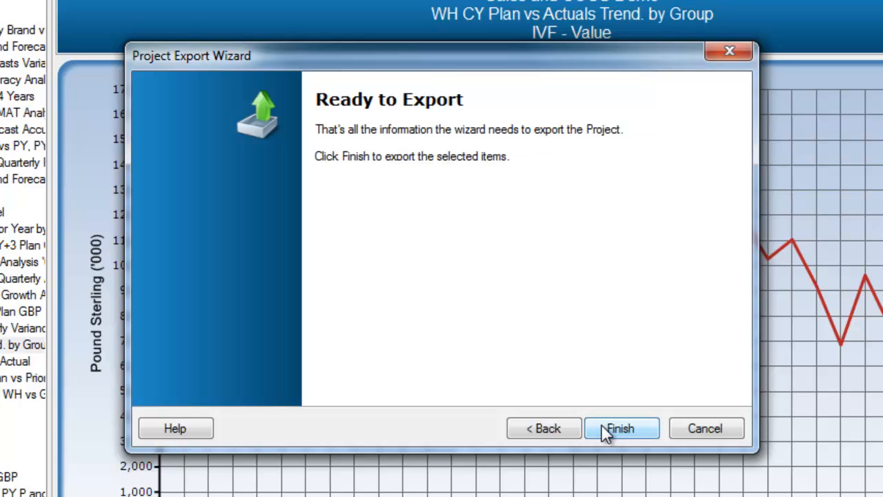
left_click(603, 428)
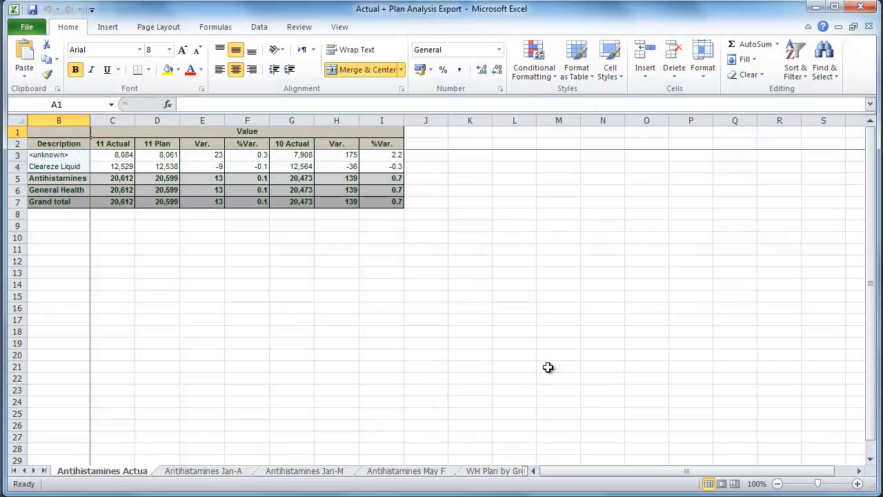
Look through the exported workbook's sheets from Antihistamines Jan-Apr to the WH PY, Plan sheet.
left_click(205, 472)
left_click(290, 472)
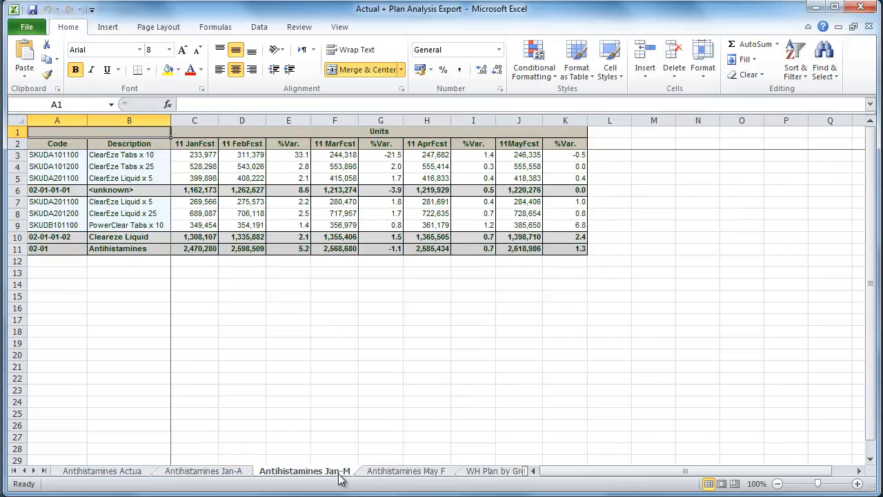
left_click(386, 474)
left_click(483, 474)
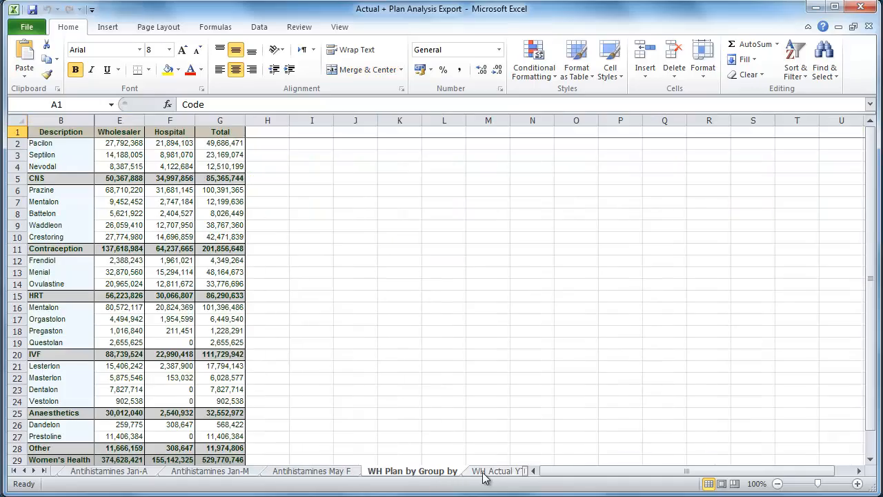
left_click(495, 475)
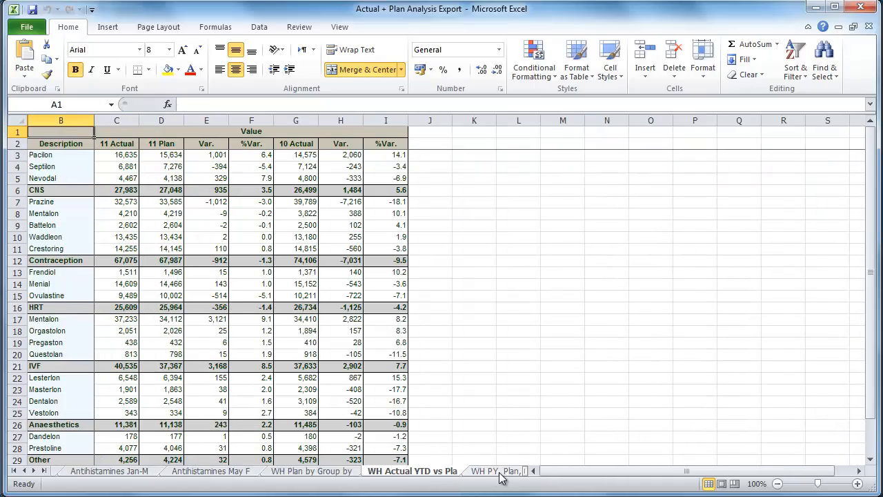
left_click(500, 473)
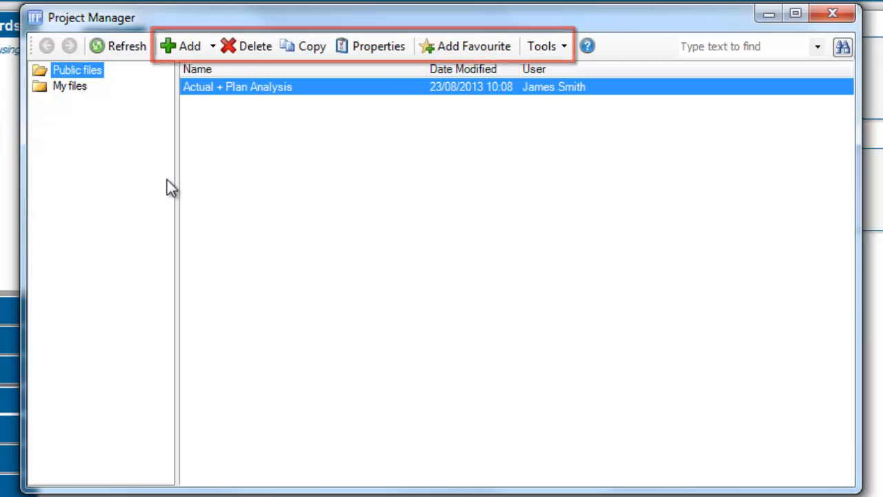
Add the Actual + Plan Analysis project to the favourites, close Project Manager and open the project from its favourite link.
left_click(375, 86)
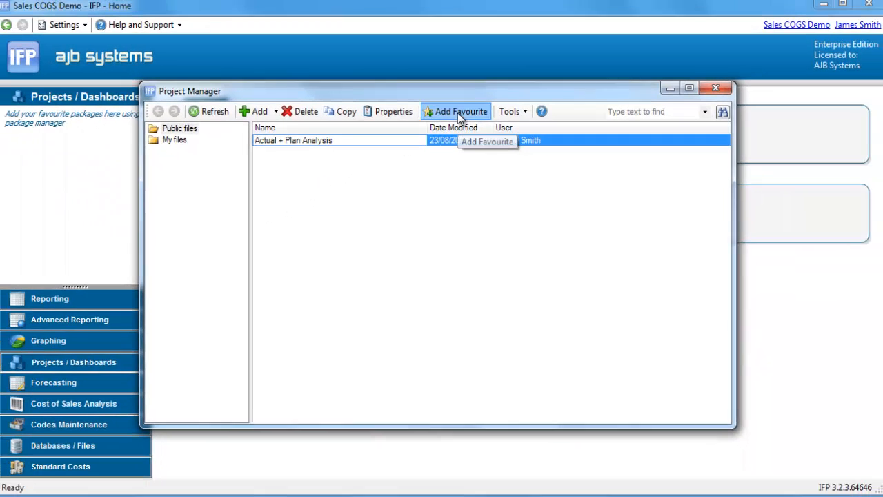
left_click(500, 47)
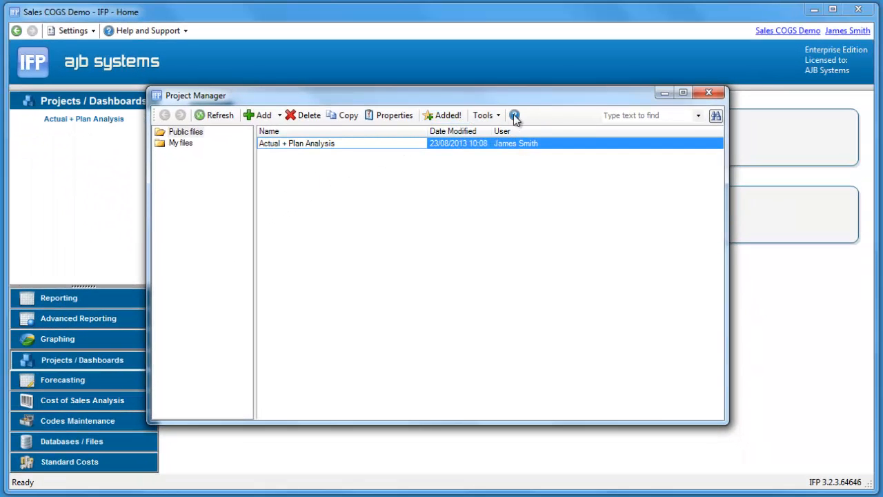
left_click(699, 95)
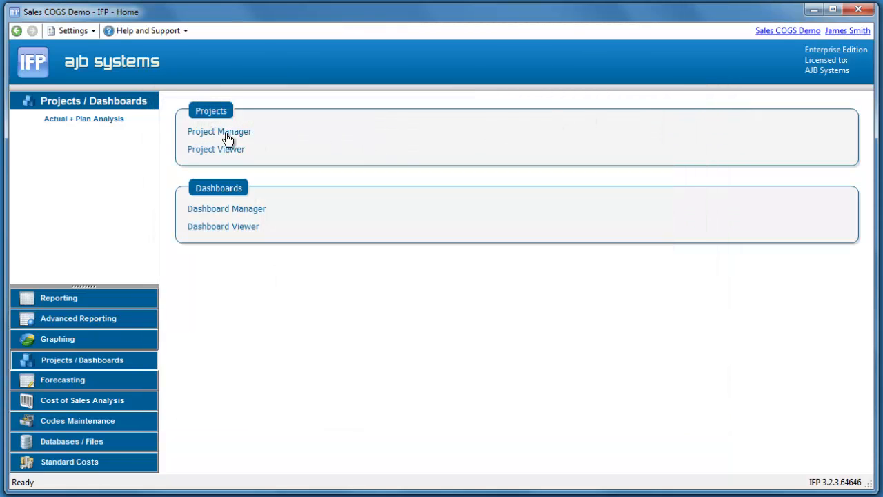
left_click(125, 119)
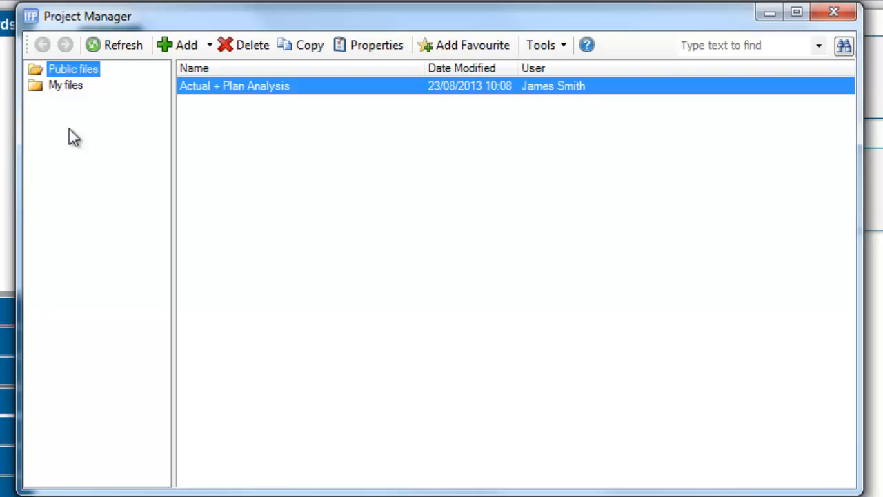
Create an AutoTask for the Actual + Plan Analysis project under the same name in the public Project folder.
left_click(383, 88)
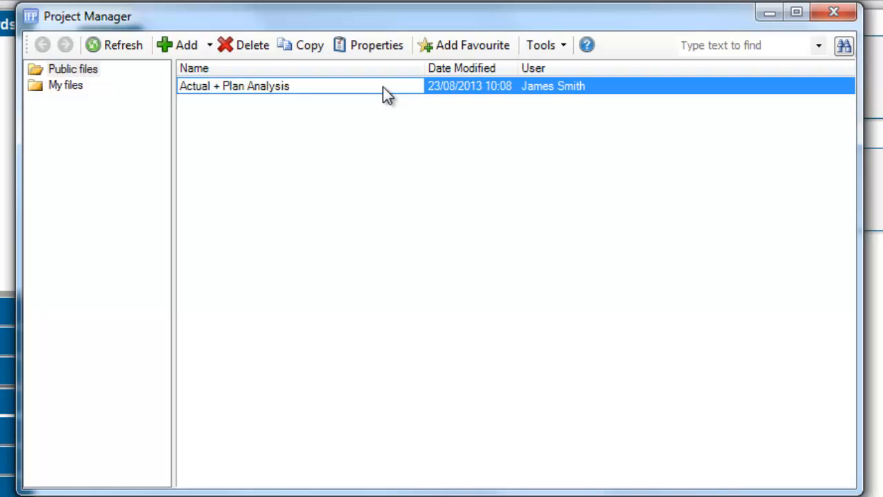
left_click(566, 49)
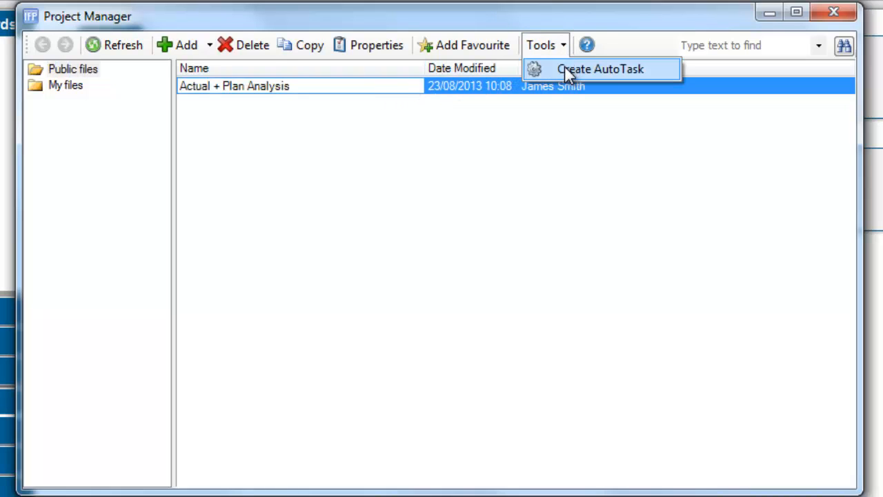
left_click(566, 66)
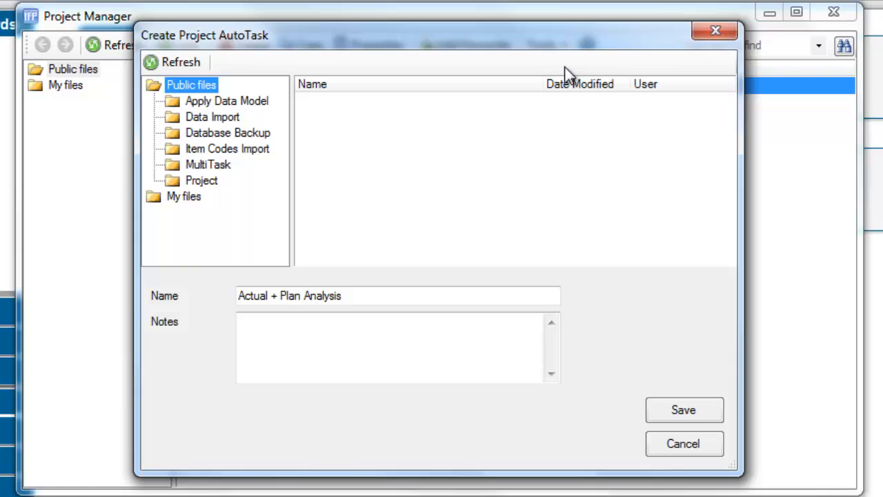
left_click(204, 182)
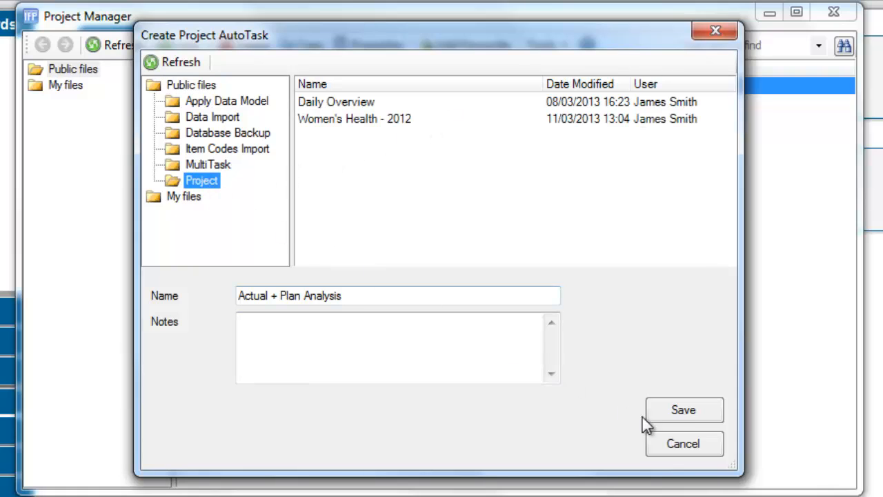
left_click(679, 414)
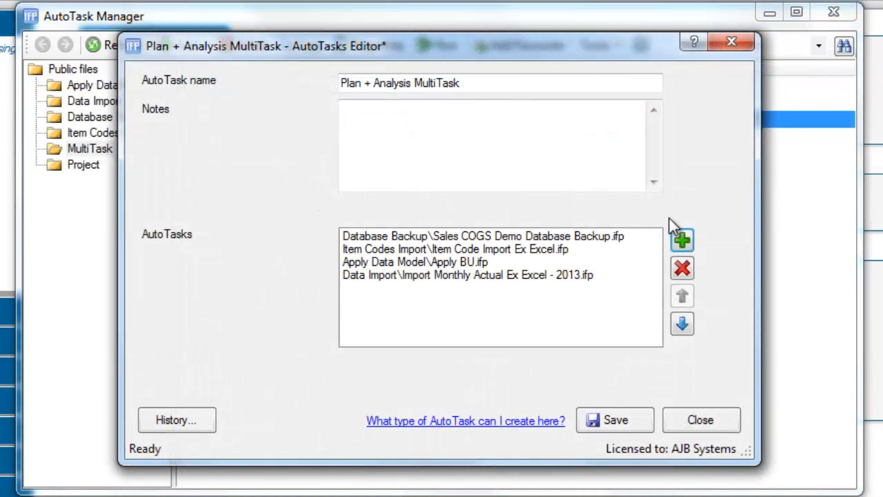
Add the Actual + Plan Analysis AutoTask from the Project folder to the Plan + Analysis MultiTask and select it in the list.
left_click(681, 238)
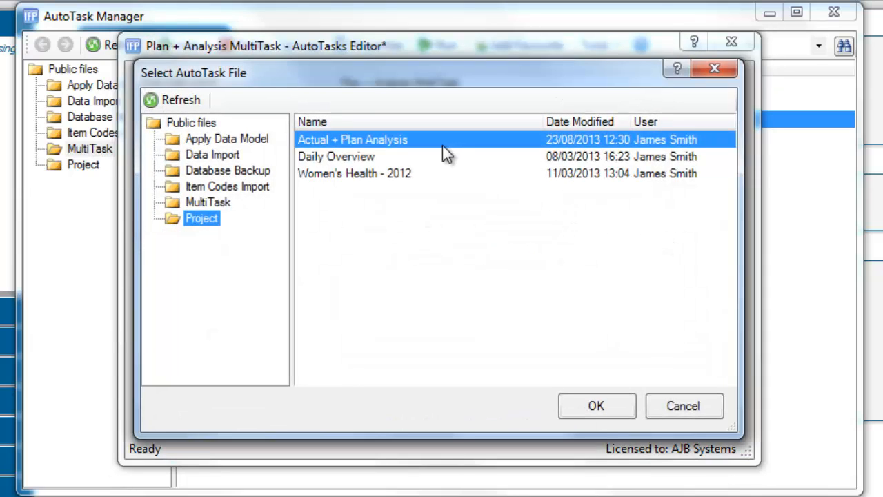
left_click(443, 141)
left_click(592, 404)
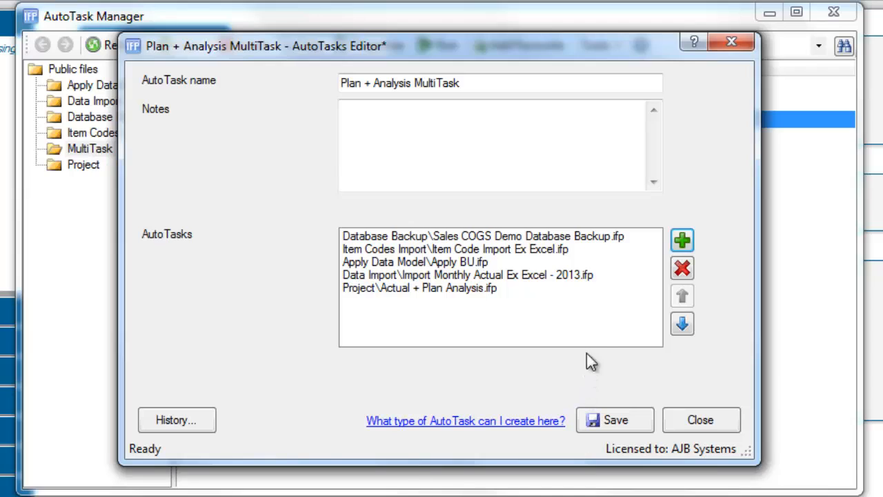
left_click(605, 277)
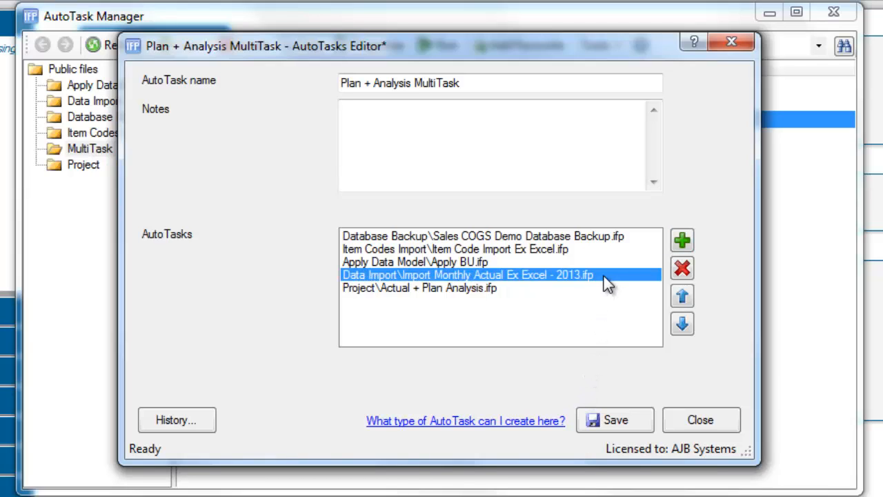
left_click(557, 287)
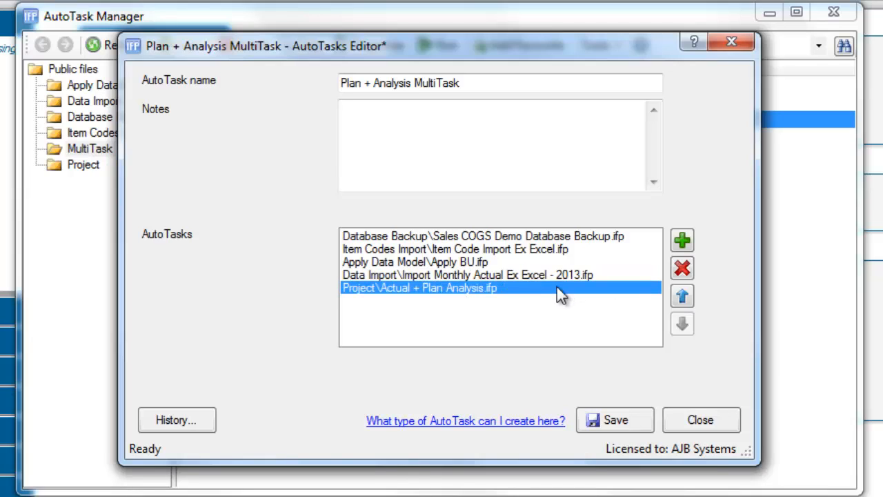